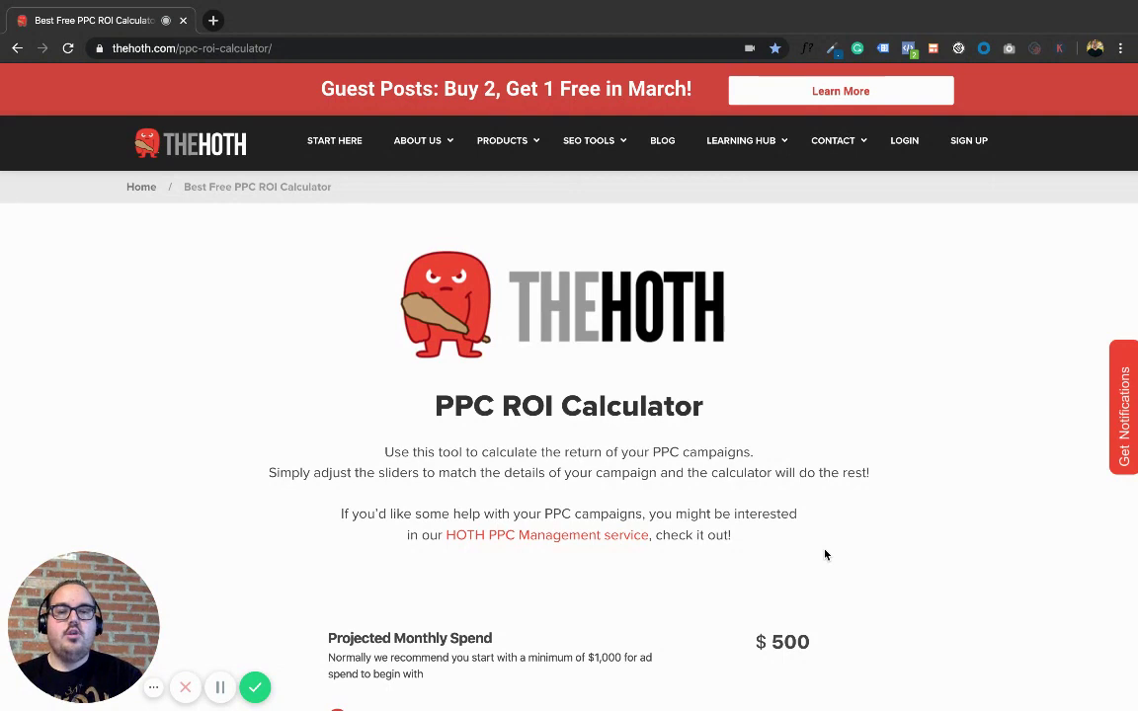
Step: Slide Projected Monthly Spend up to $2,000, leaving Expected CPC at $1
scroll(826, 555, down, 3)
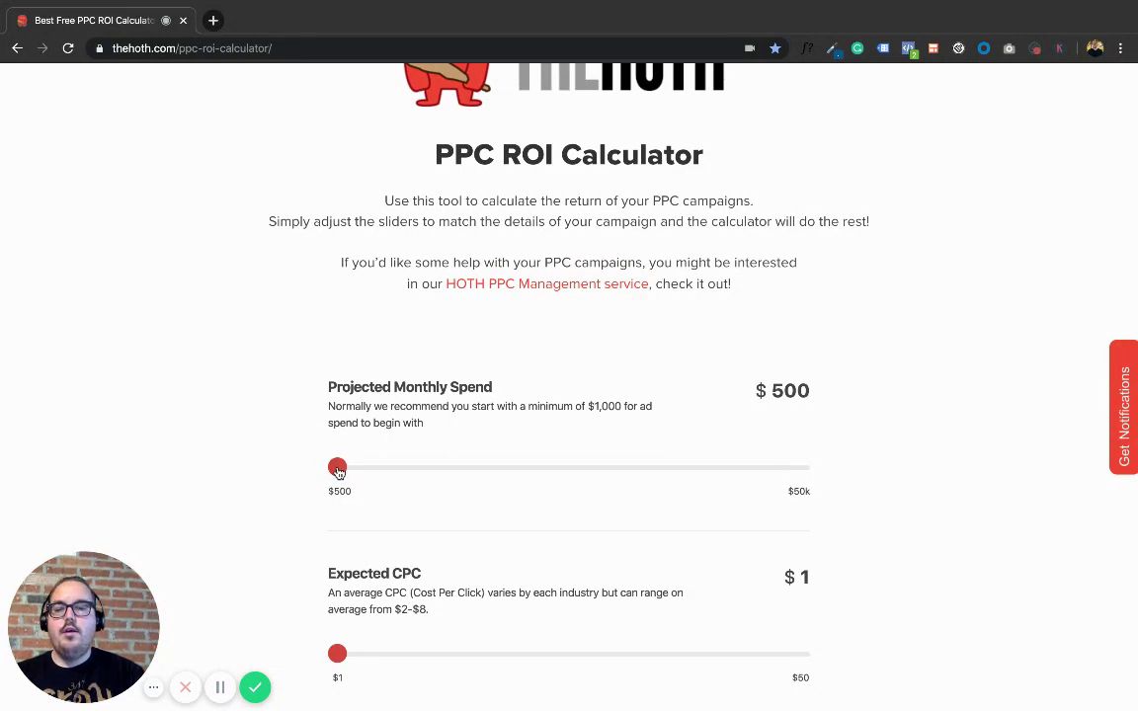
drag(338, 472, 351, 472)
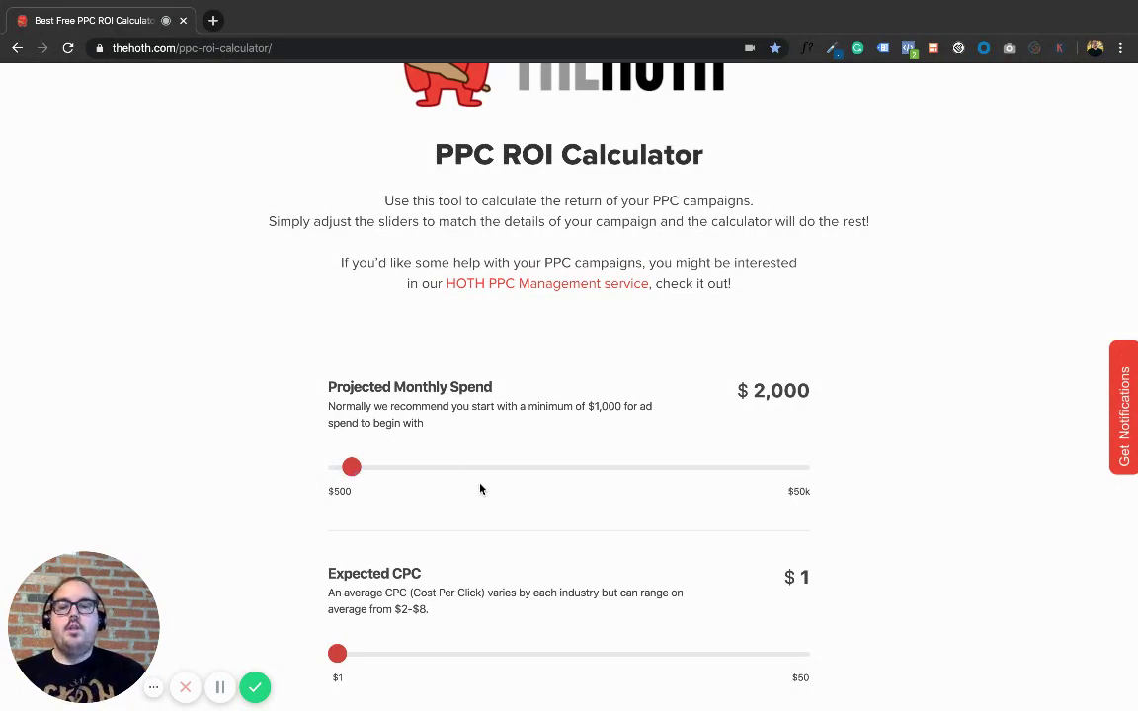
scroll(480, 488, down, 4)
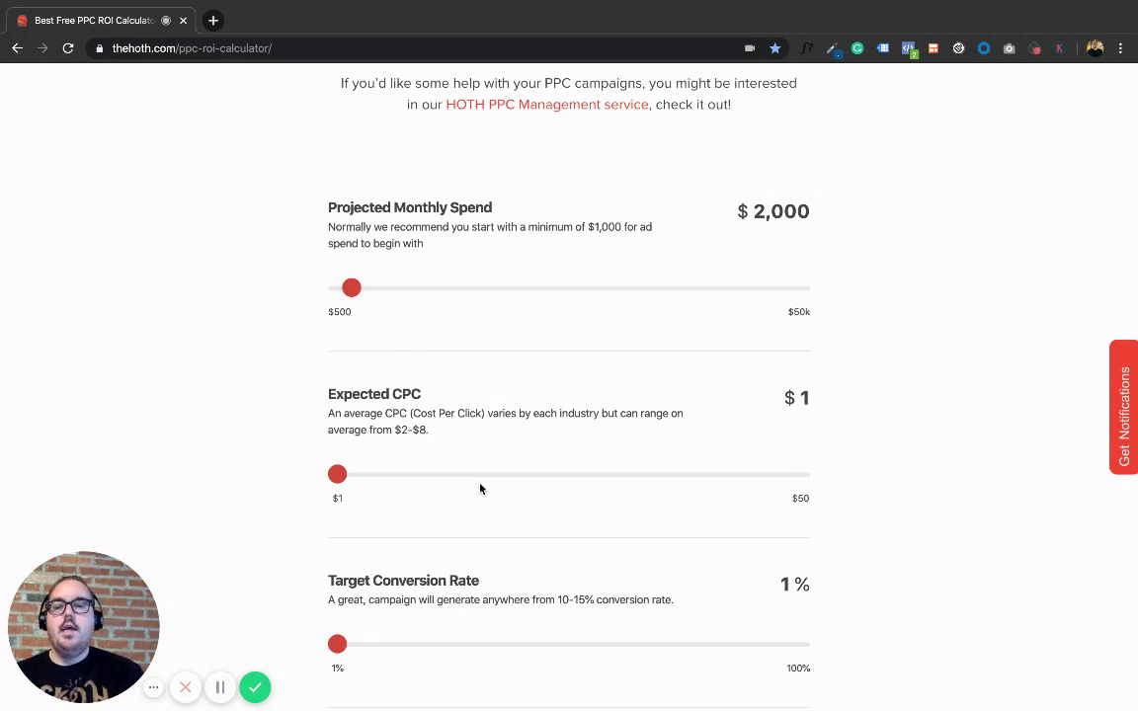
Step: Raise Expected CPC to $6 and Target Conversion Rate to 10%
drag(339, 480, 384, 478)
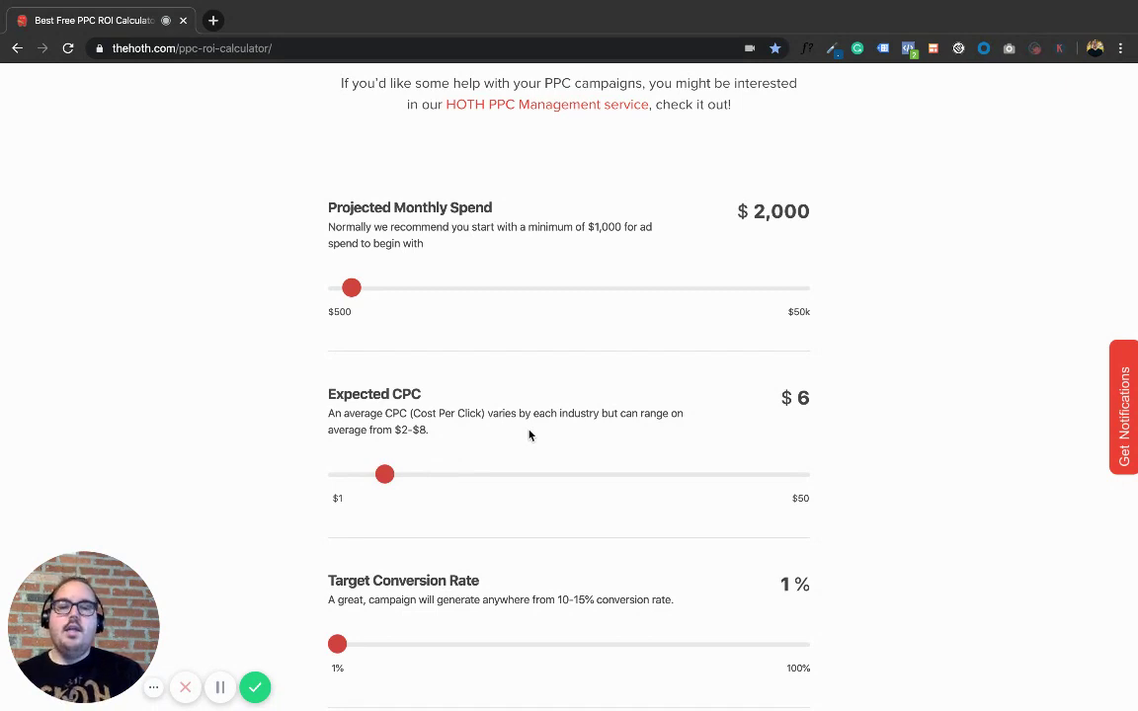
scroll(529, 434, down, 2)
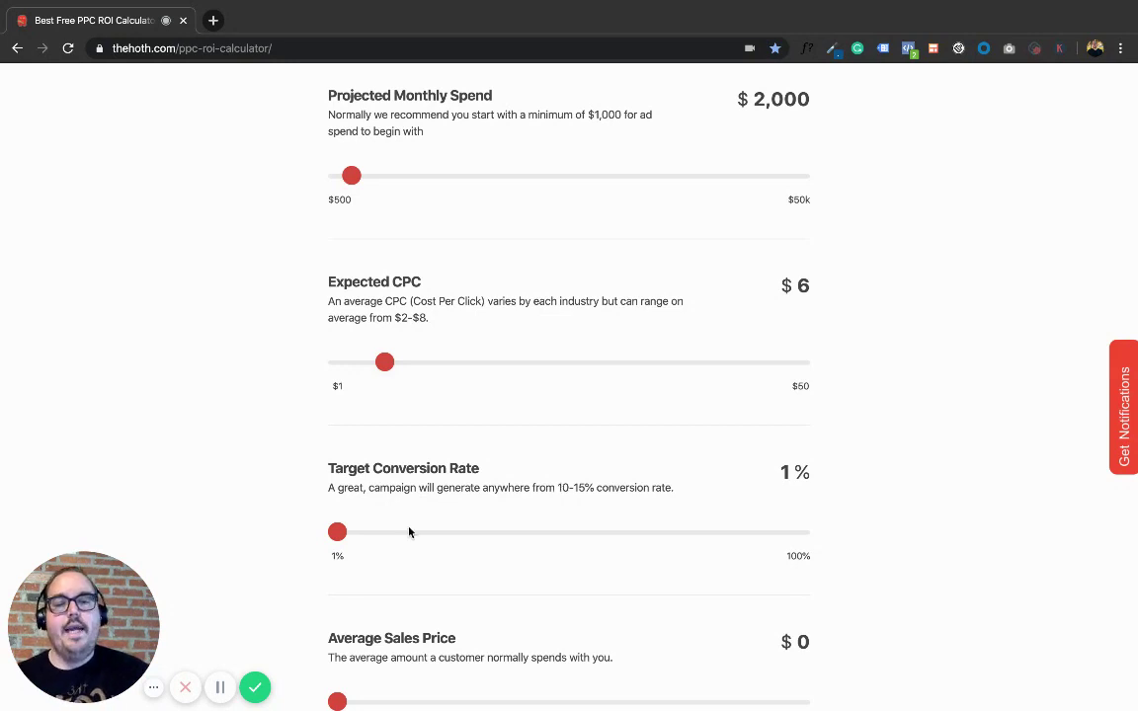
drag(340, 536, 379, 535)
Step: Scroll down past the 10% conversion rate to reach the Average Sales Price slider
scroll(498, 546, down, 1)
scroll(497, 546, down, 2)
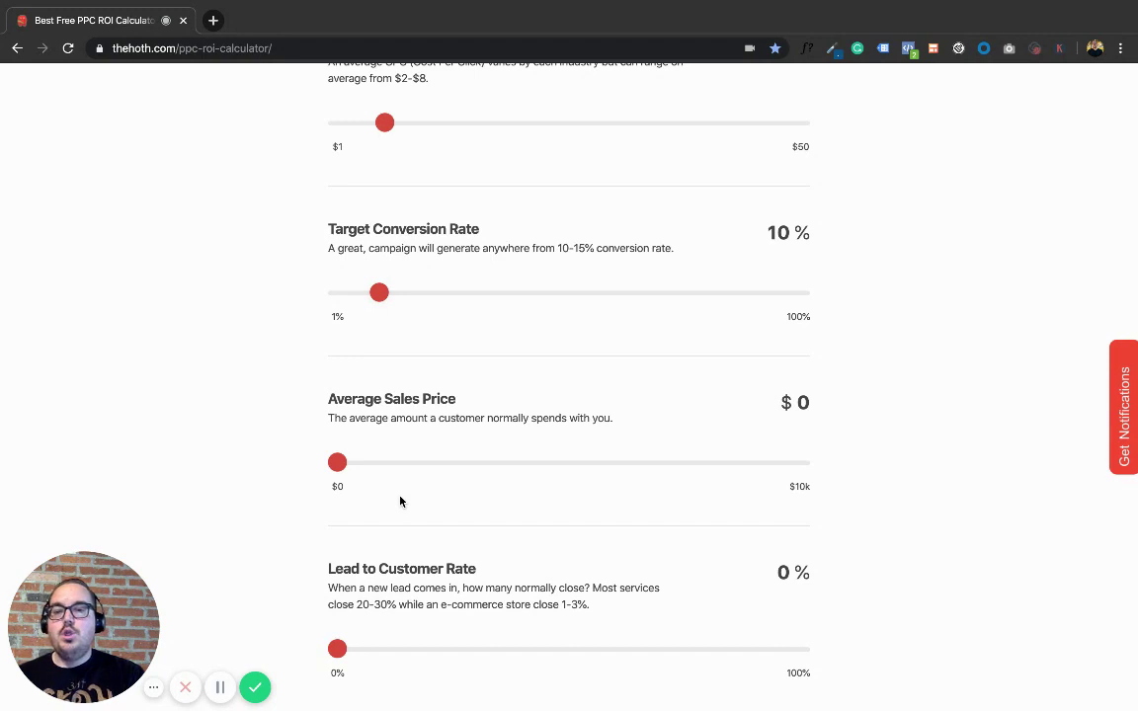
Step: Adjust the Average Sales Price slider back and forth until it reads $2,000
drag(337, 462, 431, 472)
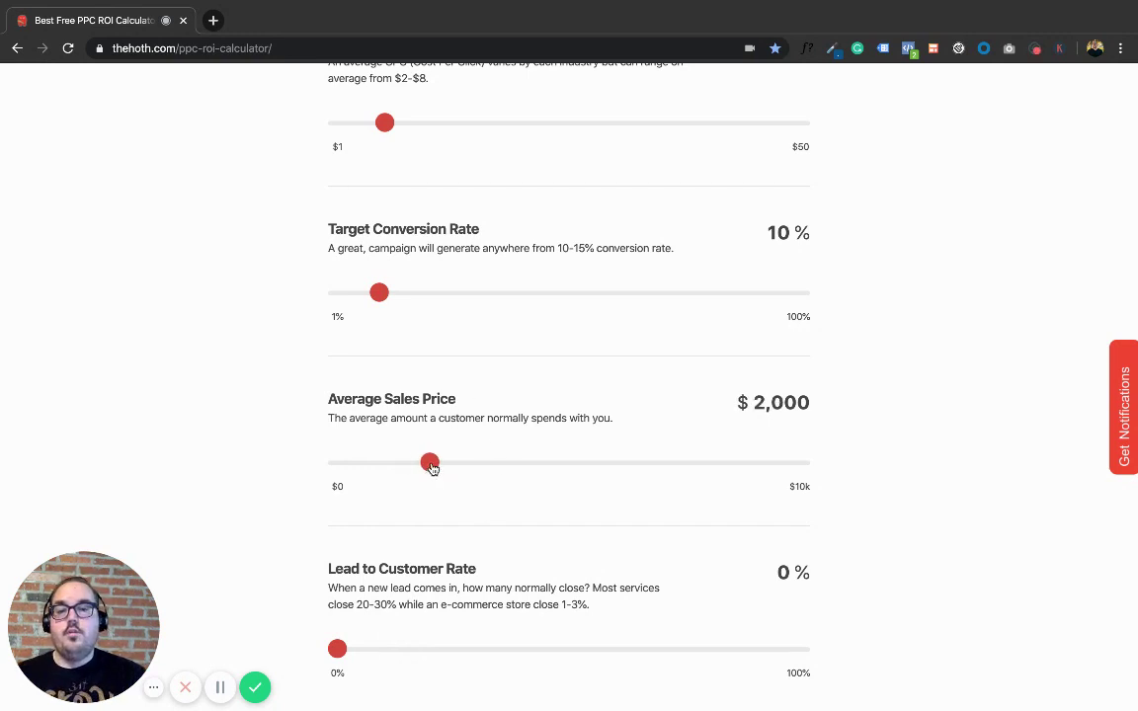
drag(431, 467, 360, 467)
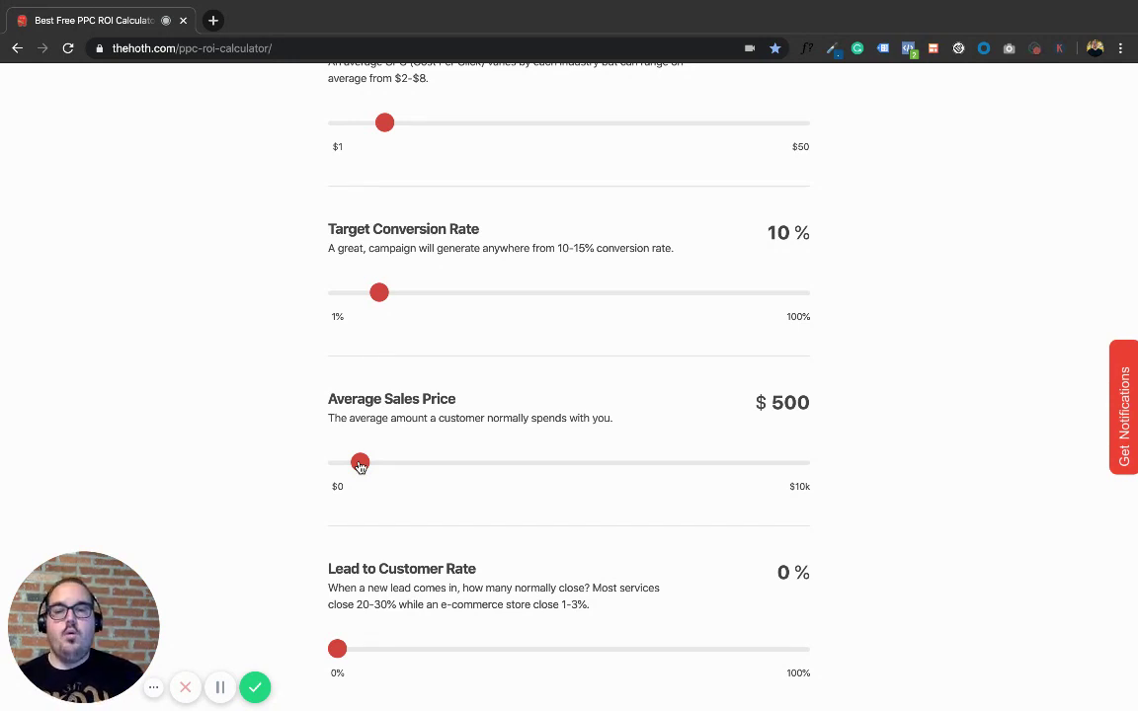
drag(359, 465, 430, 468)
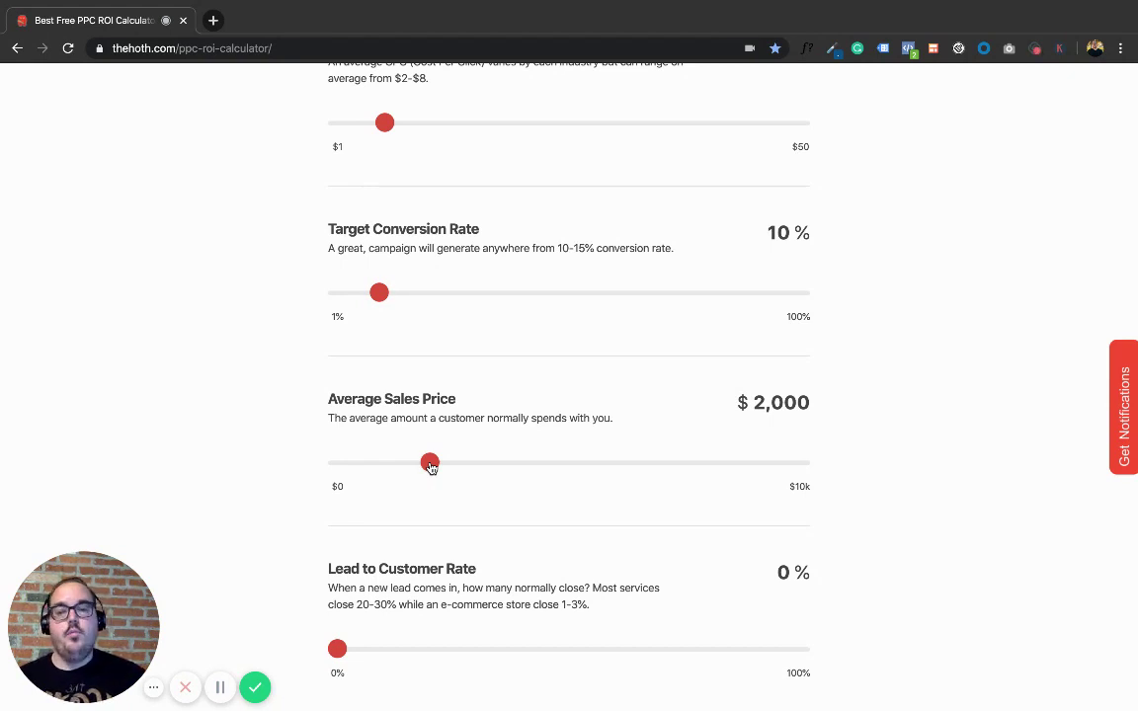
scroll(510, 520, down, 3)
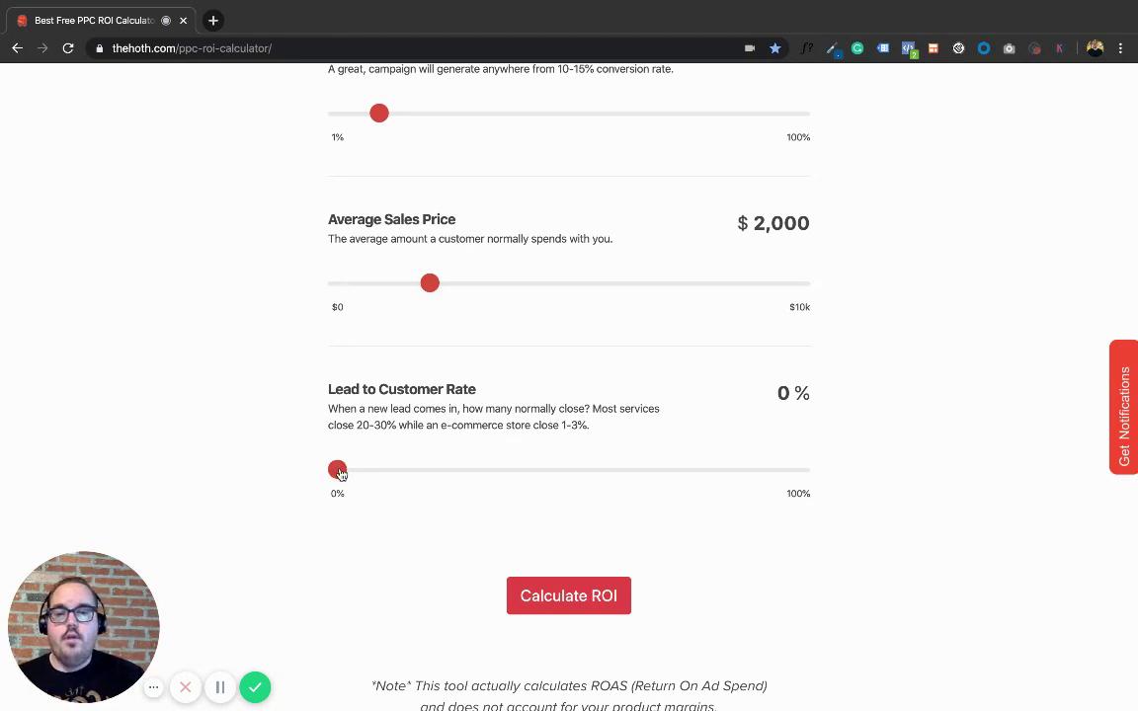
Step: Set Lead to Customer Rate to 20% and run Calculate ROI
drag(337, 470, 426, 465)
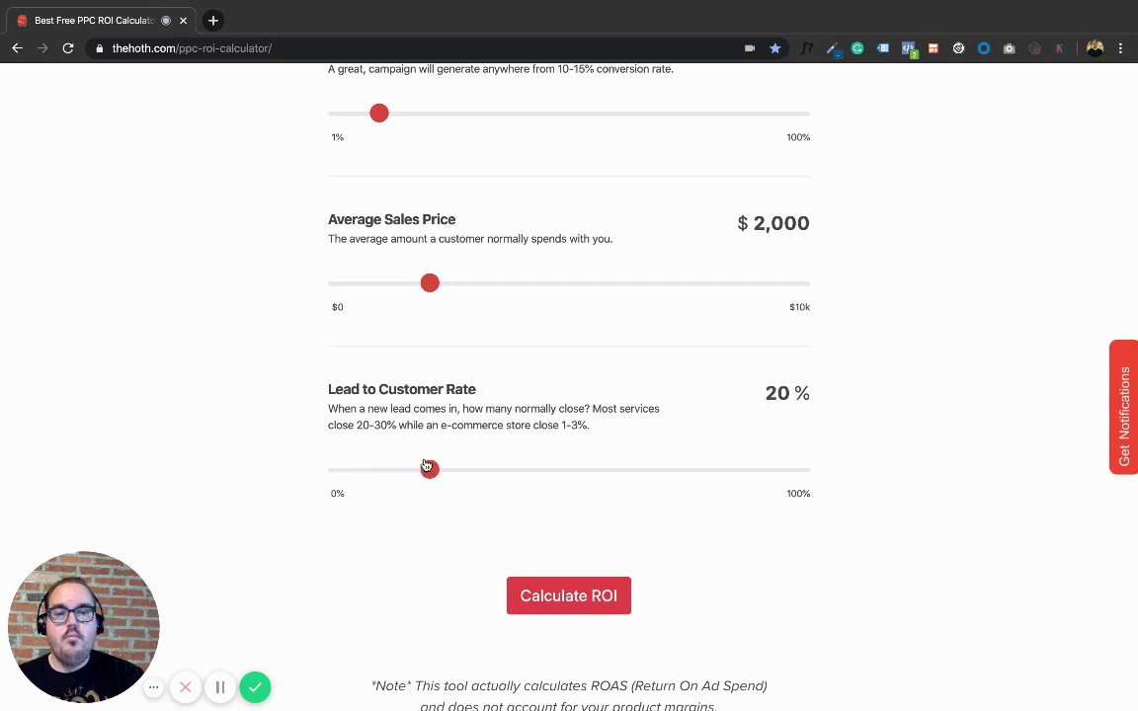
click(550, 593)
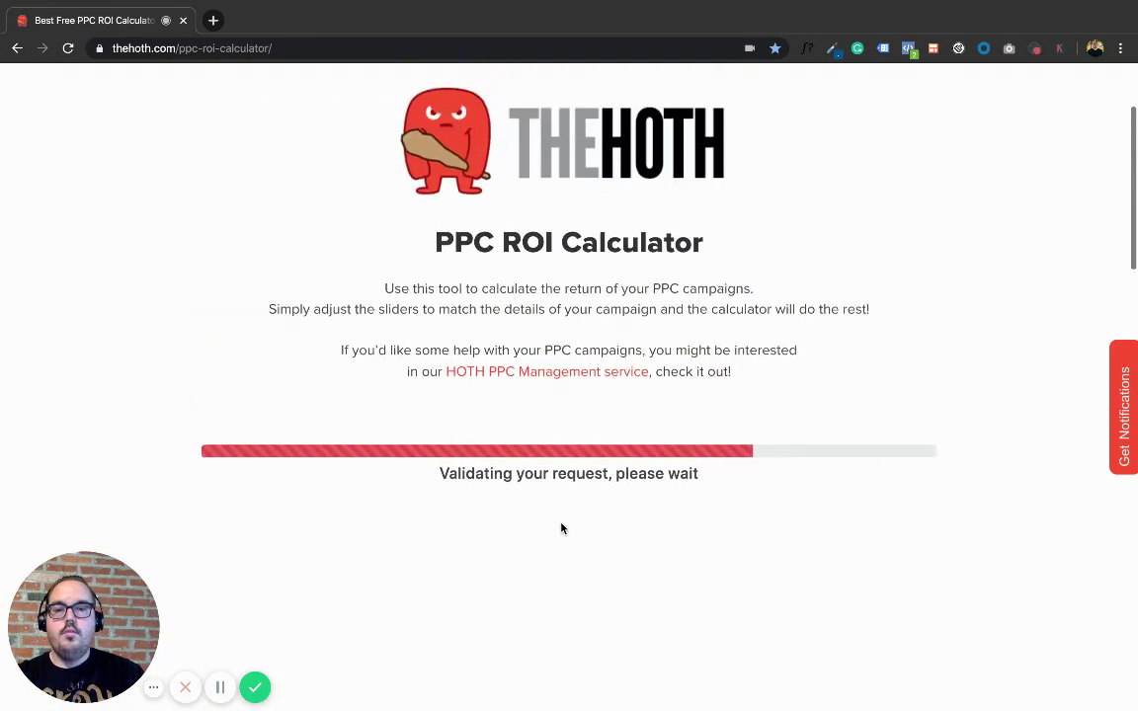
Step: Enter an email address, tick the reCAPTCHA box, and continue to the results (333 clicks, 33 leads)
click(496, 467)
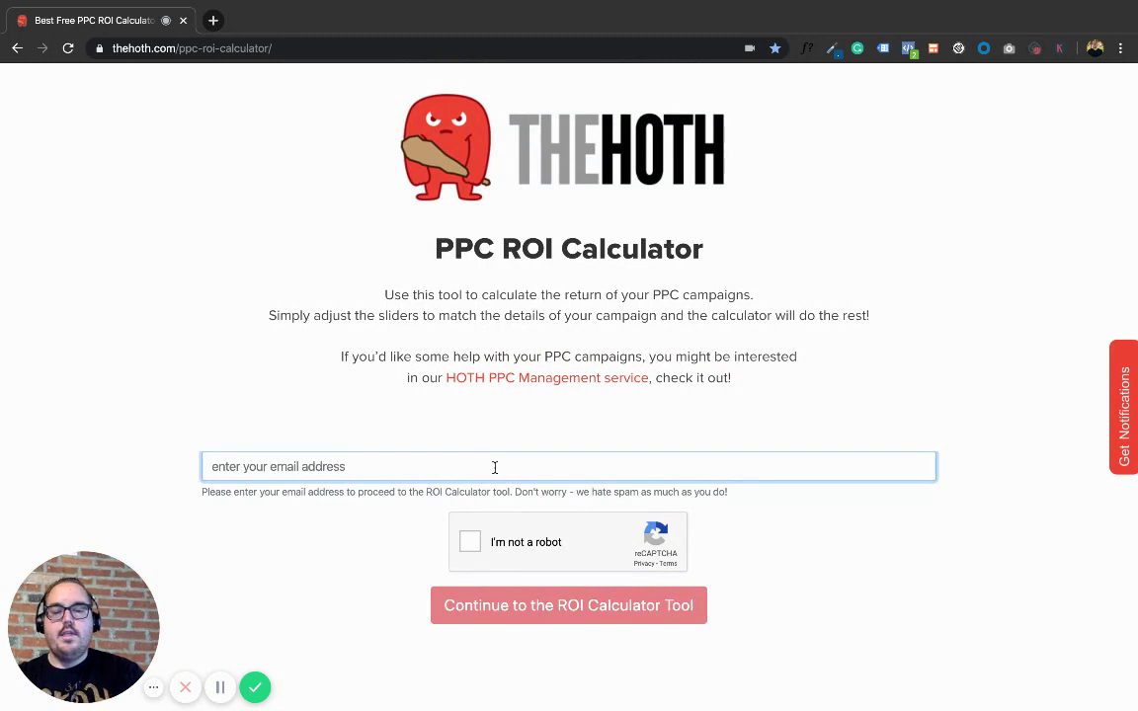
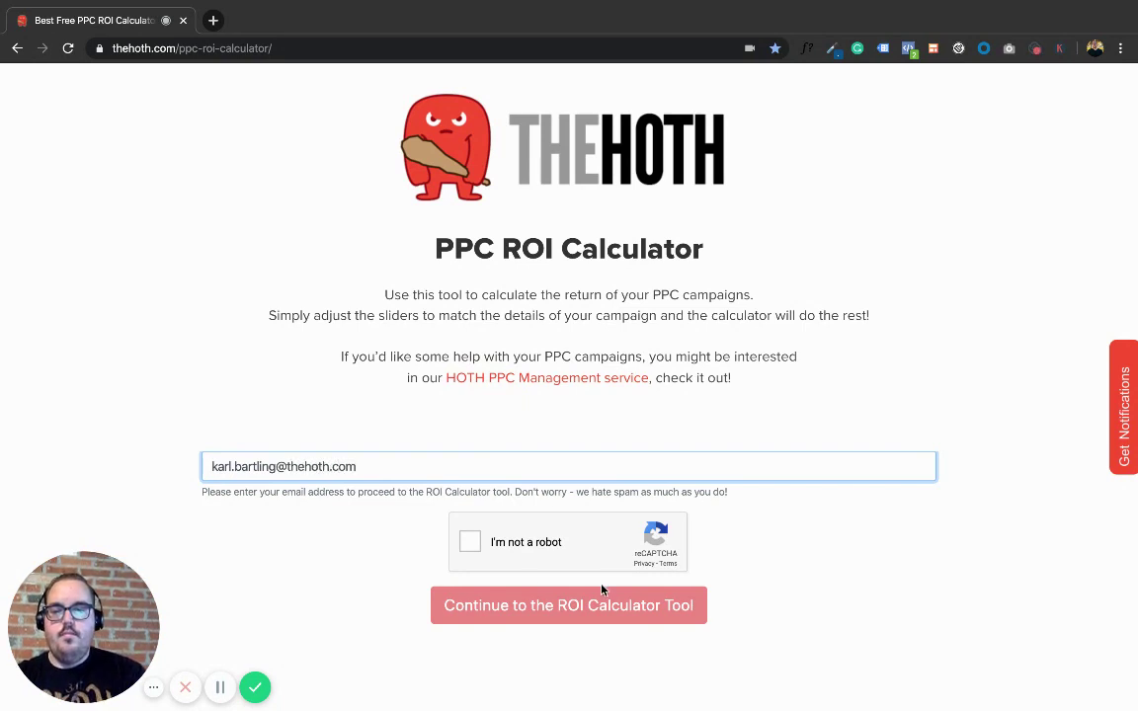
click(470, 543)
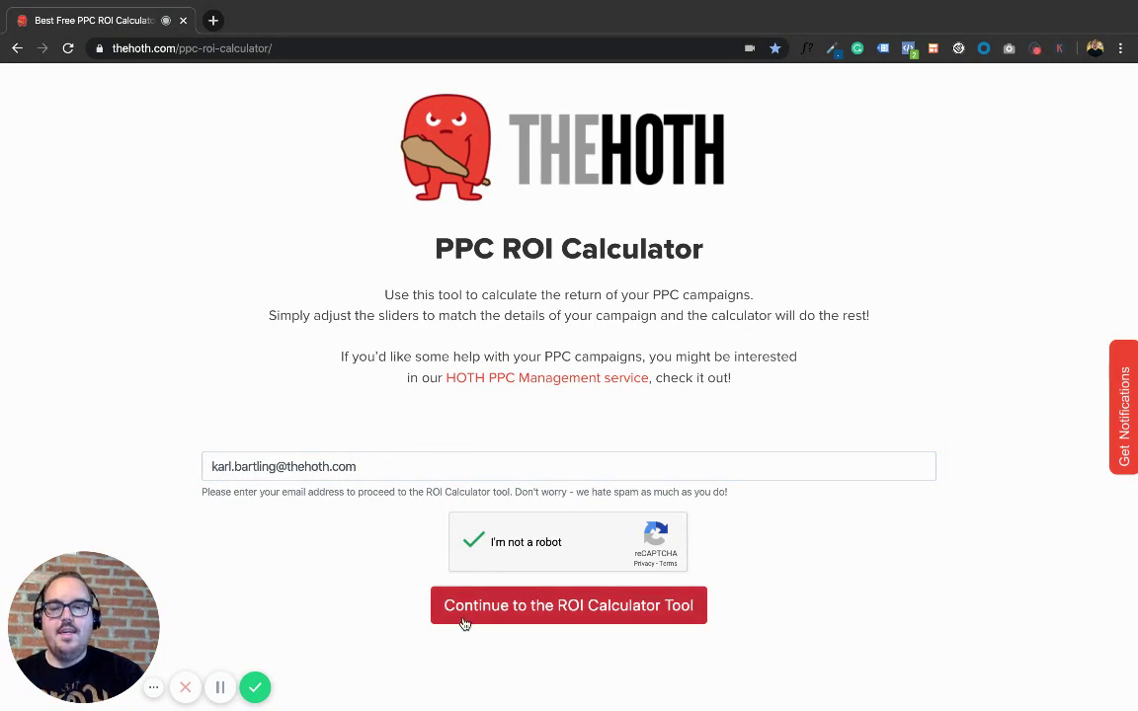
click(464, 623)
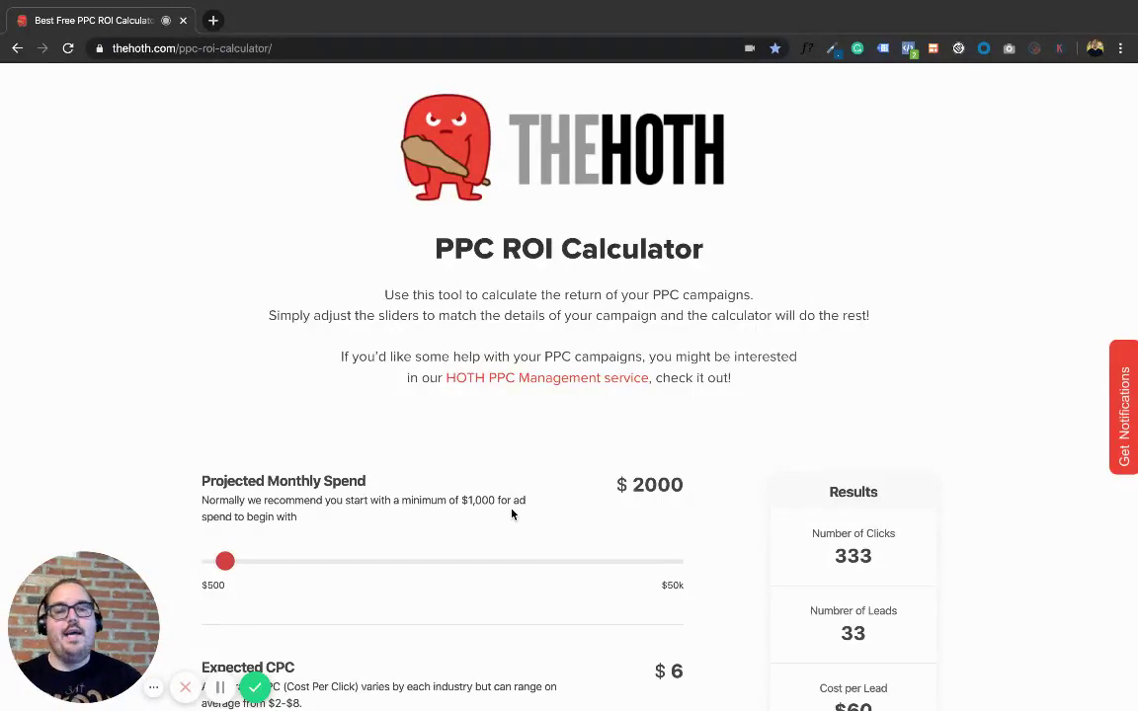
scroll(986, 535, down, 3)
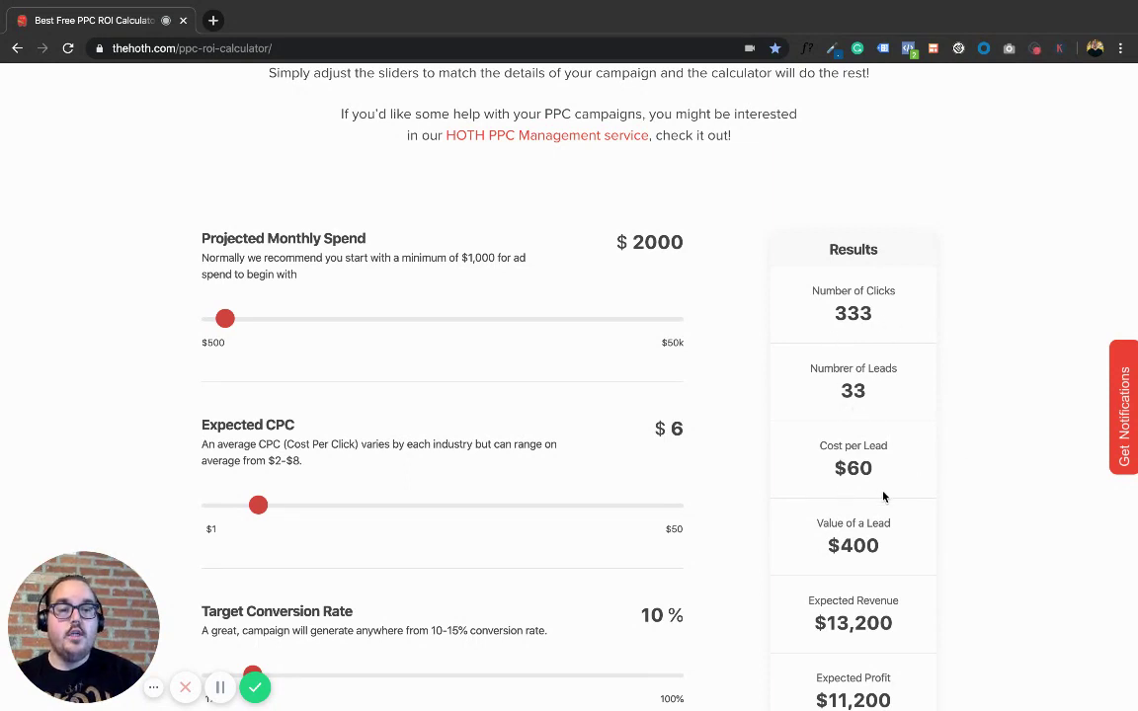
scroll(883, 497, down, 1)
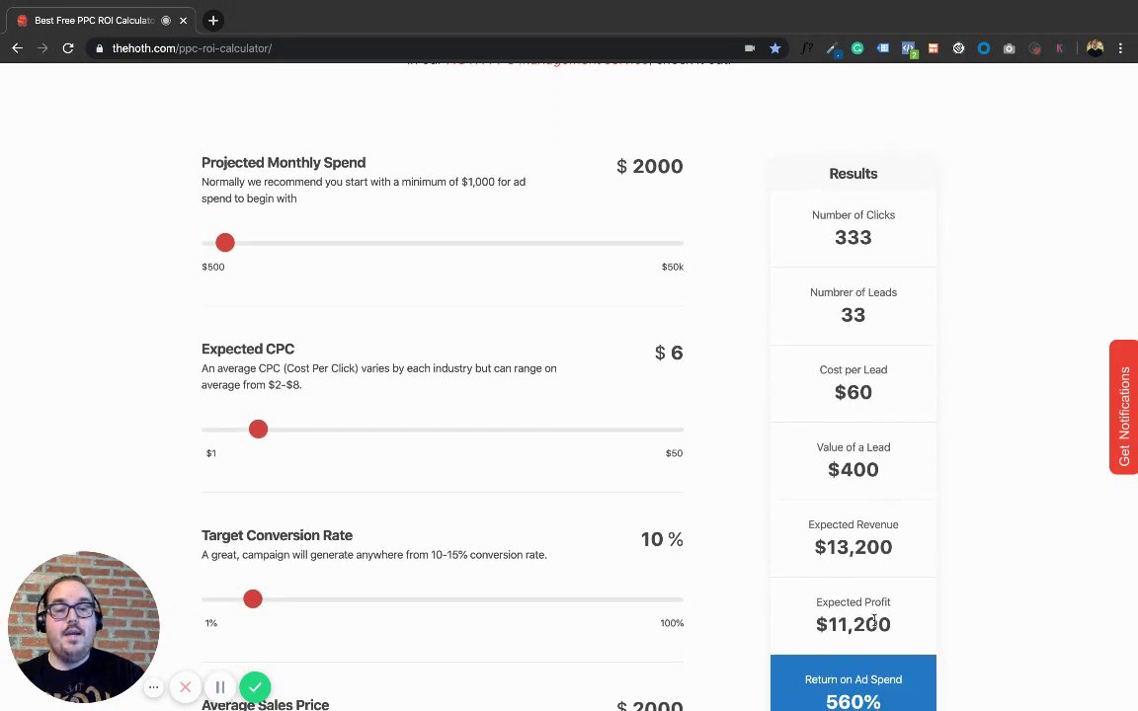
scroll(908, 598, down, 1)
scroll(913, 602, down, 1)
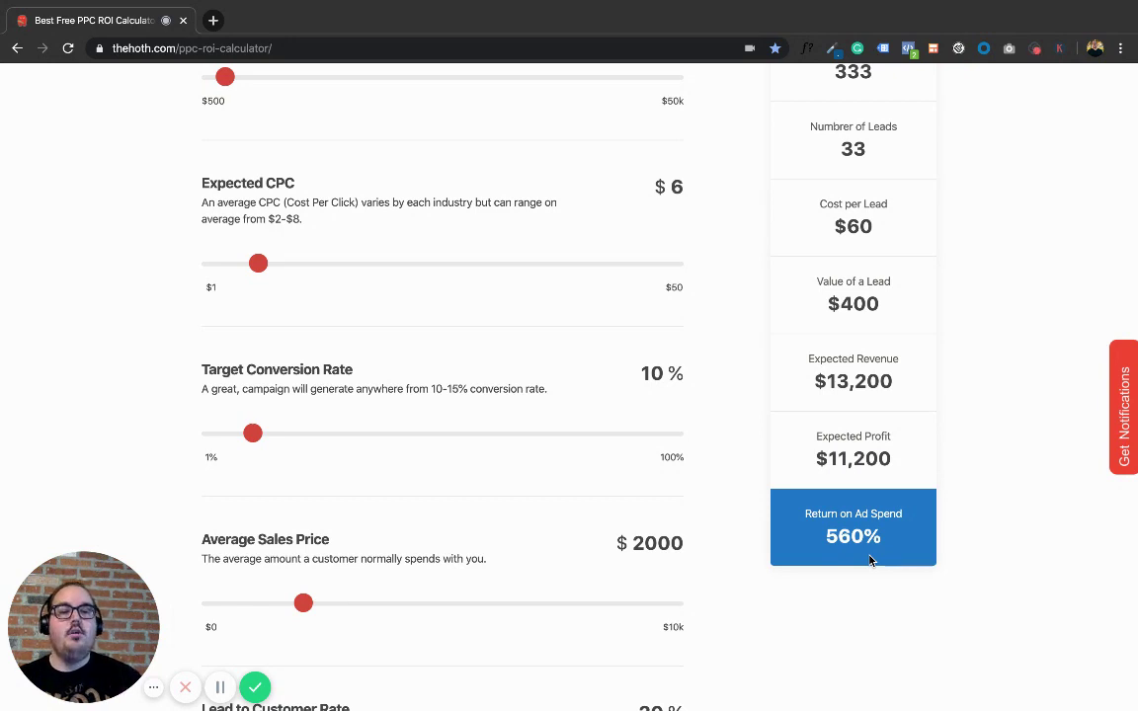
scroll(870, 560, up, 2)
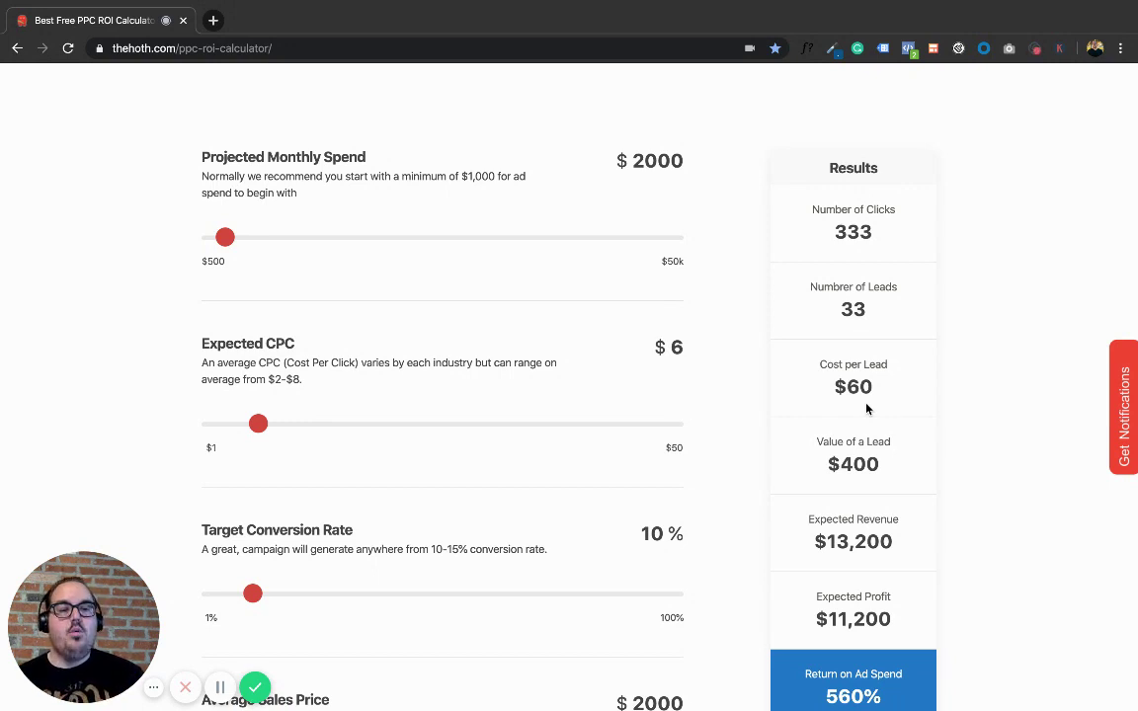
scroll(869, 425, down, 1)
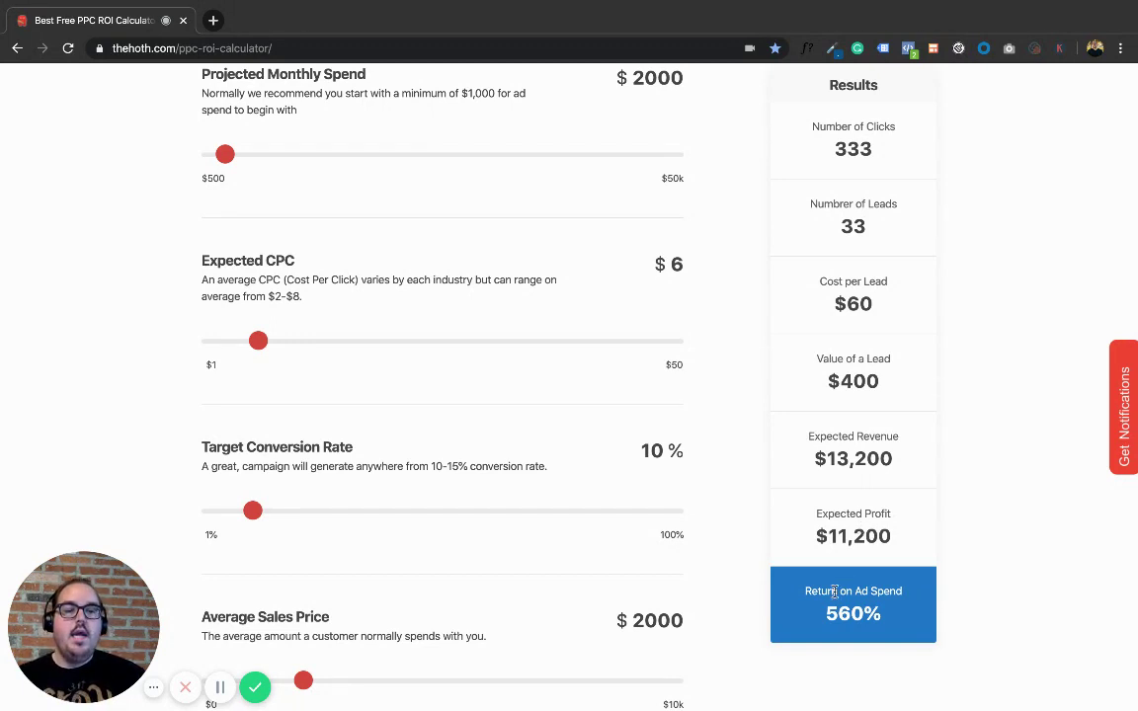
drag(805, 591, 907, 595)
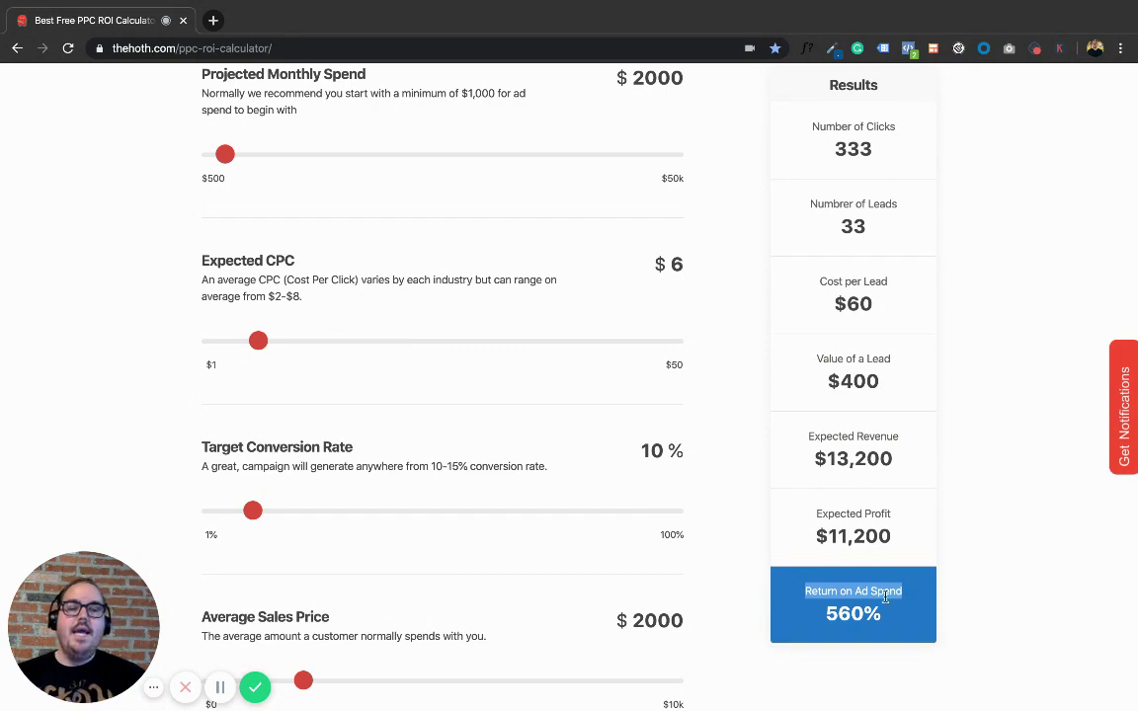
drag(826, 614, 886, 622)
click(888, 620)
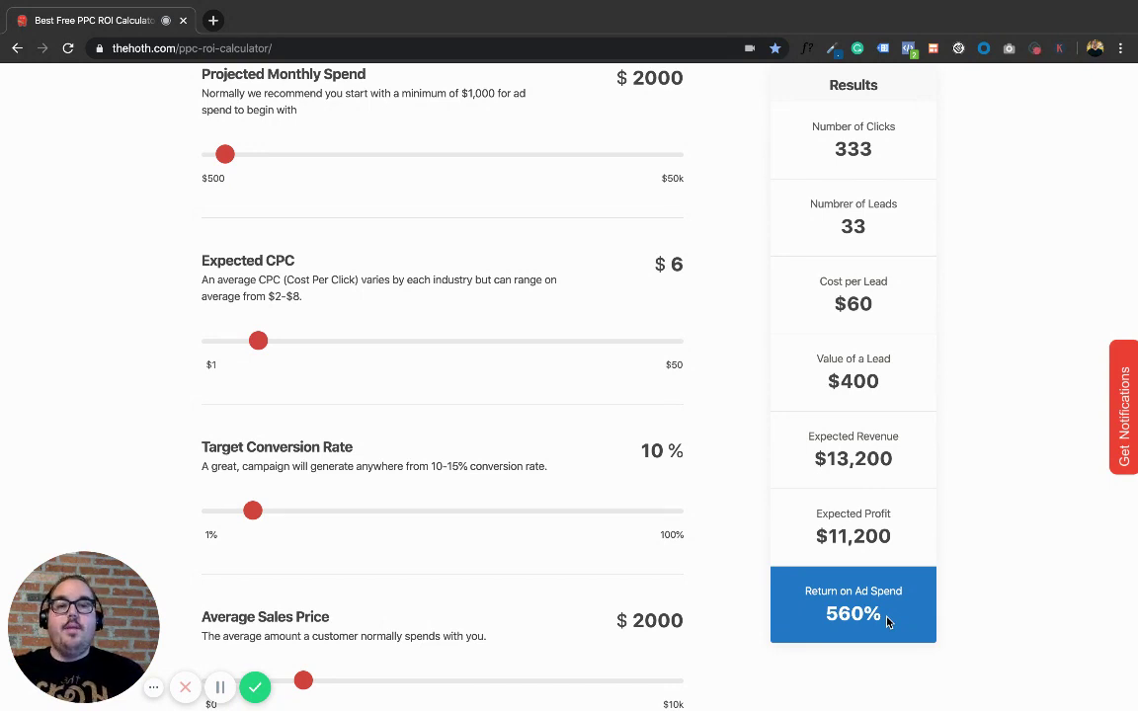
scroll(887, 620, up, 2)
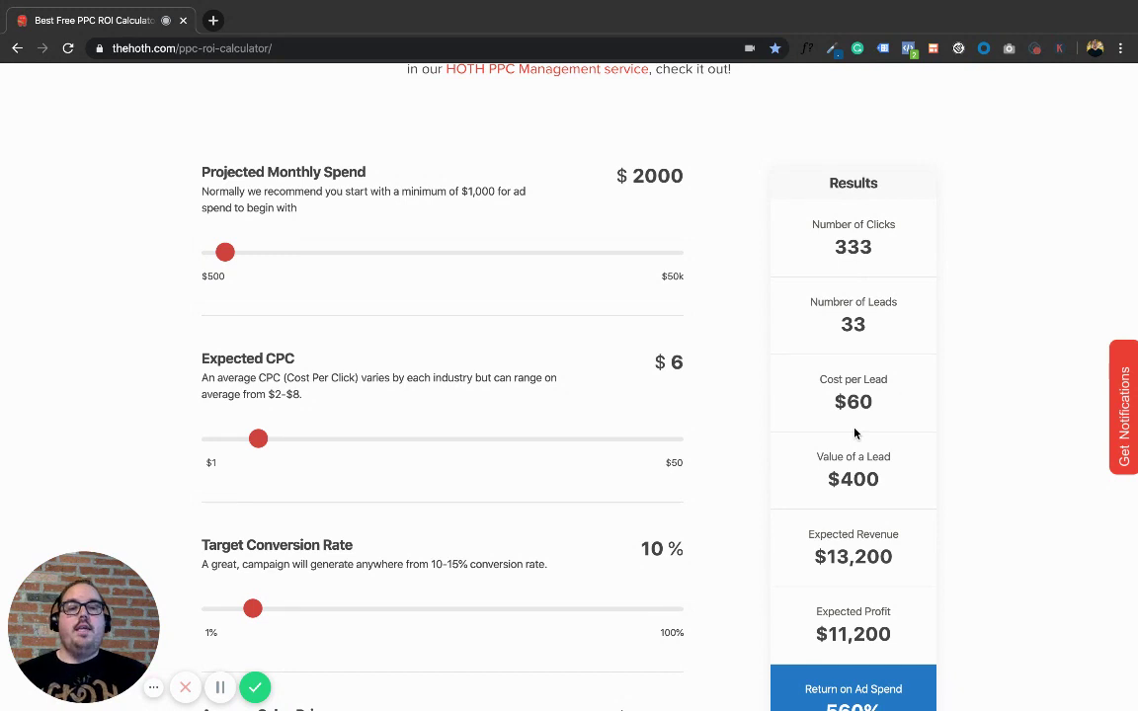
scroll(855, 433, down, 1)
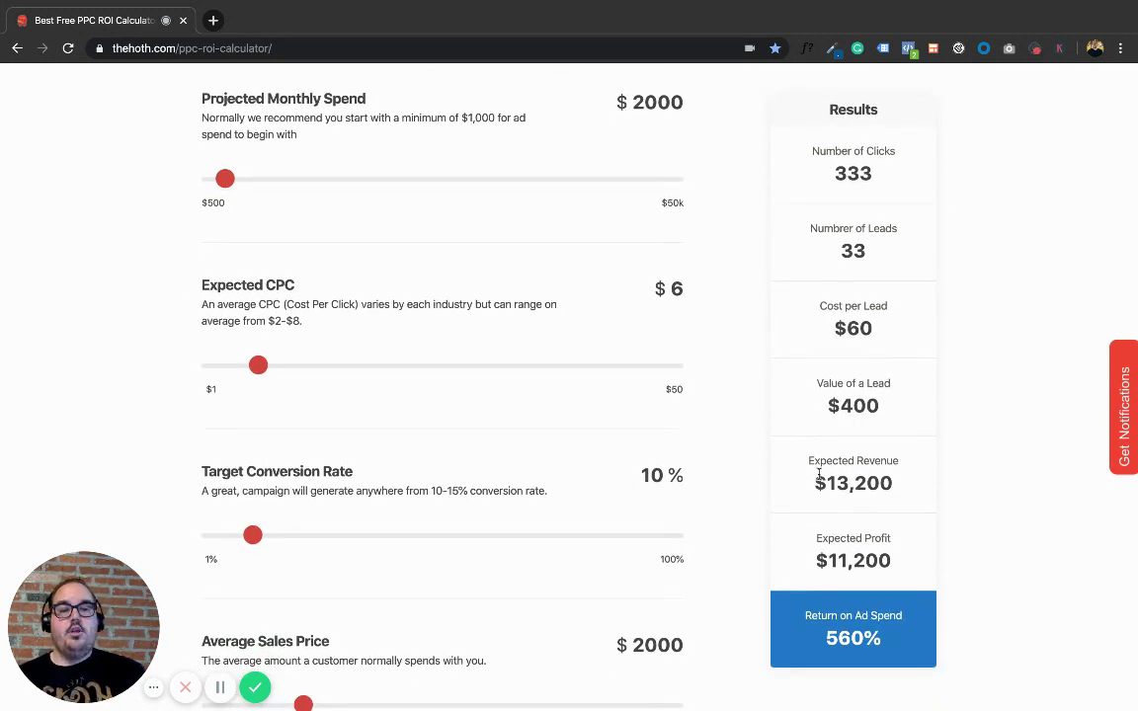
drag(816, 481, 899, 493)
click(899, 494)
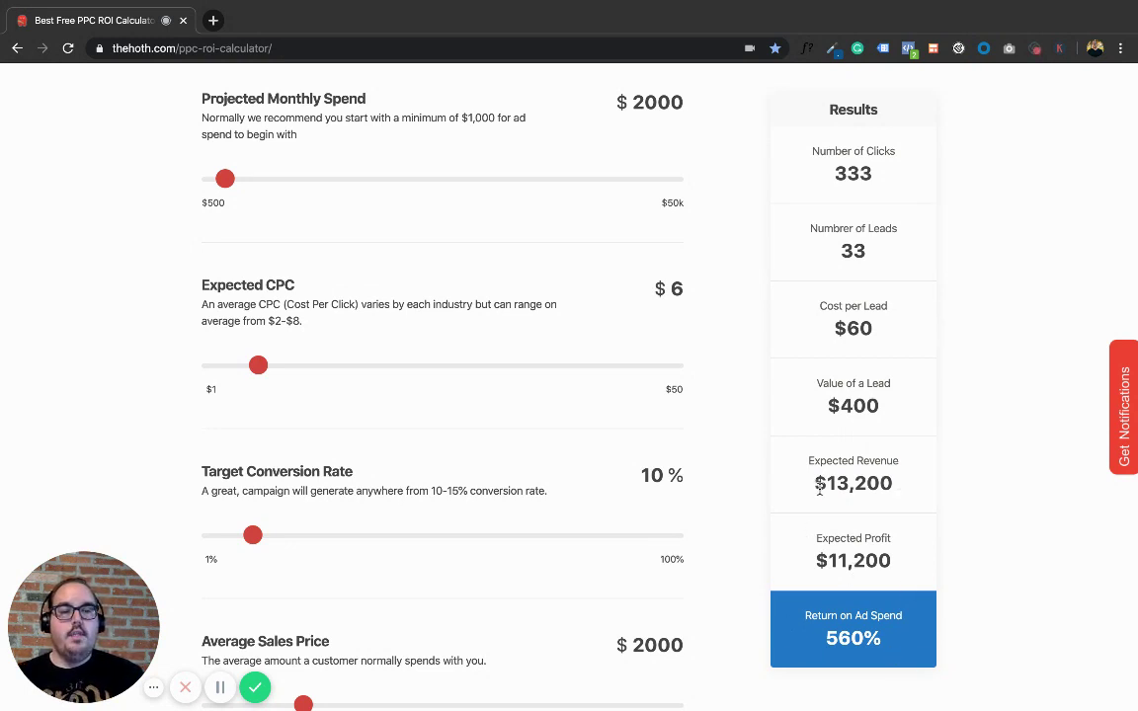
scroll(868, 553, down, 1)
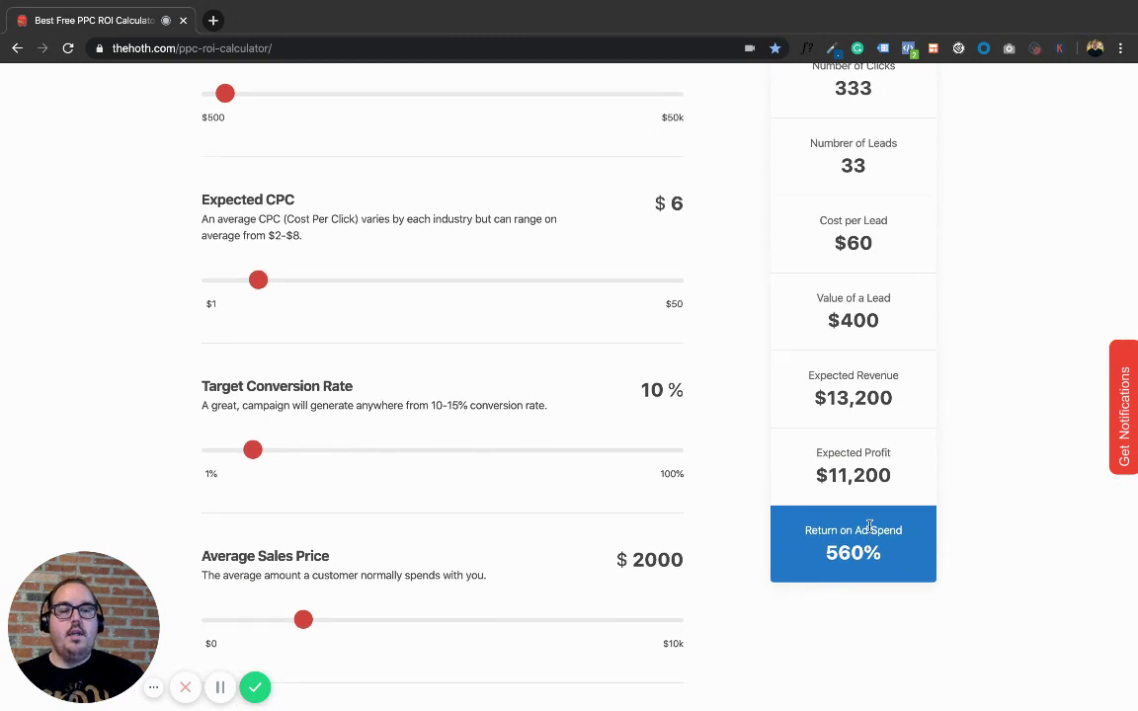